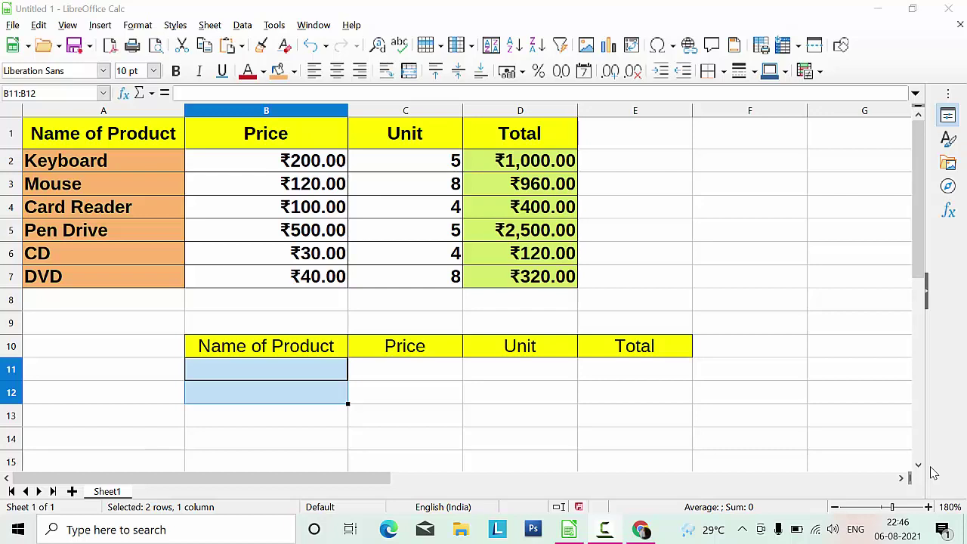
- Enter =hlookup(B1,B1:D7,4,0) in C11 so it returns the price 100
mouse_move(608, 532)
left_click(375, 370)
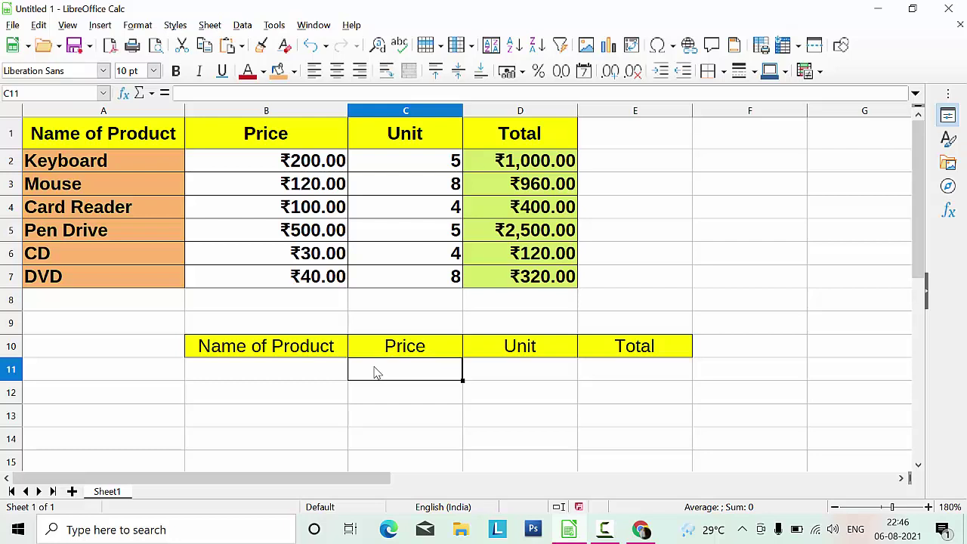
type("=hl")
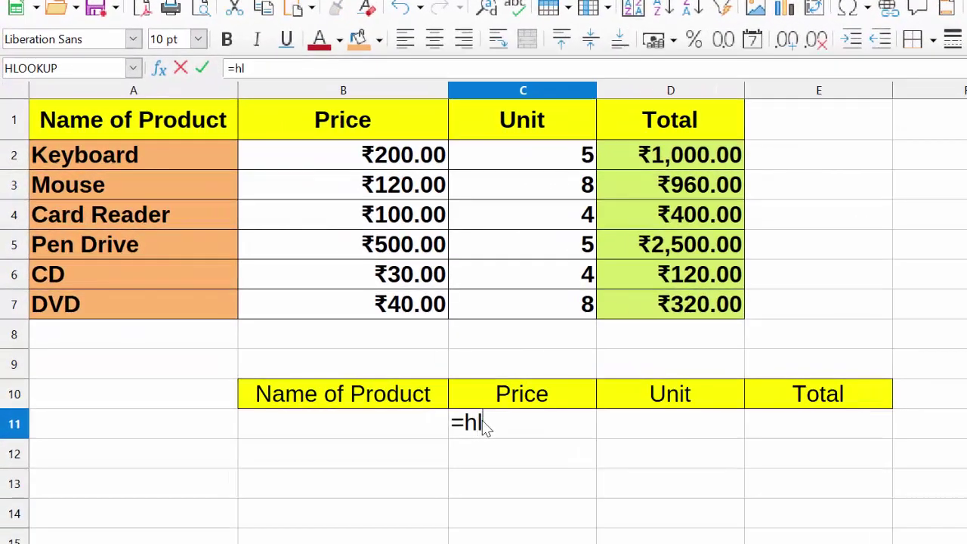
type("ookup")
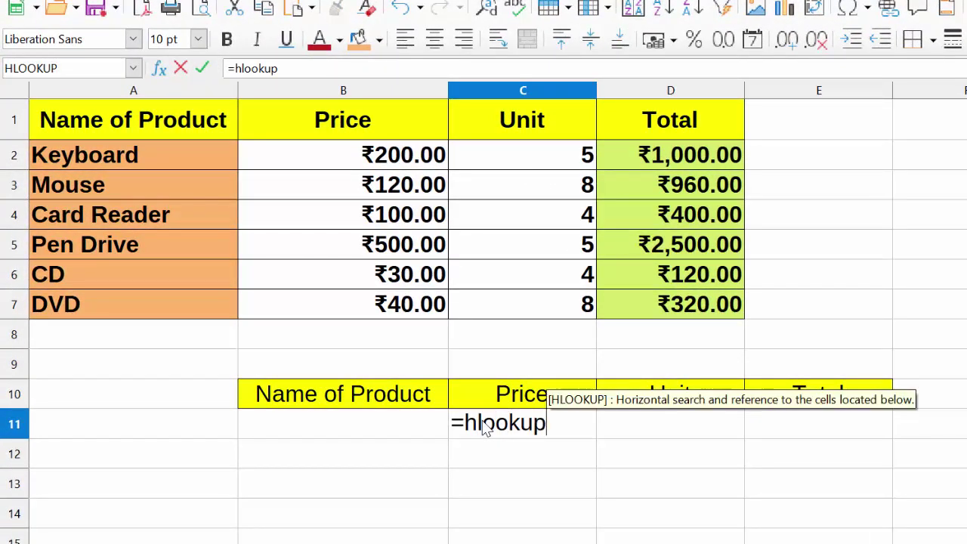
type("(")
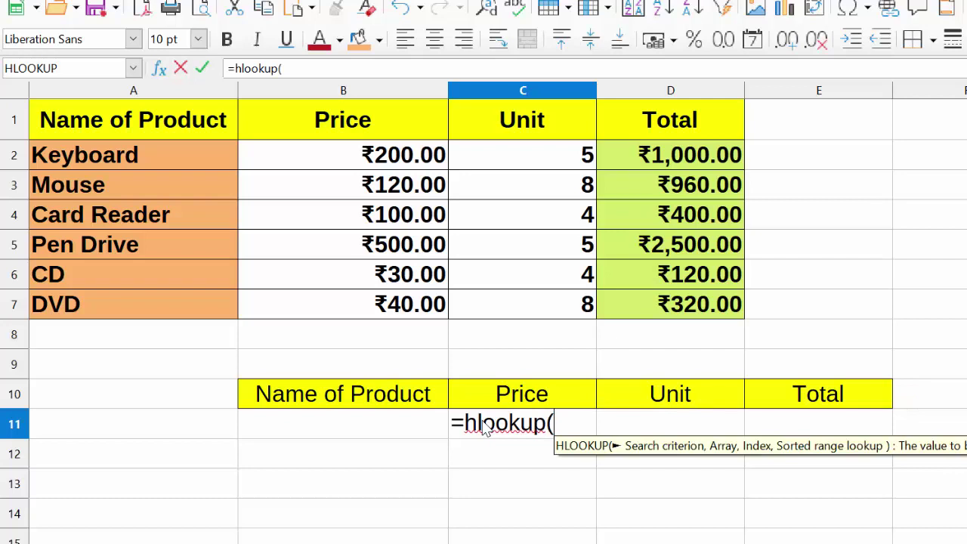
left_click(278, 138)
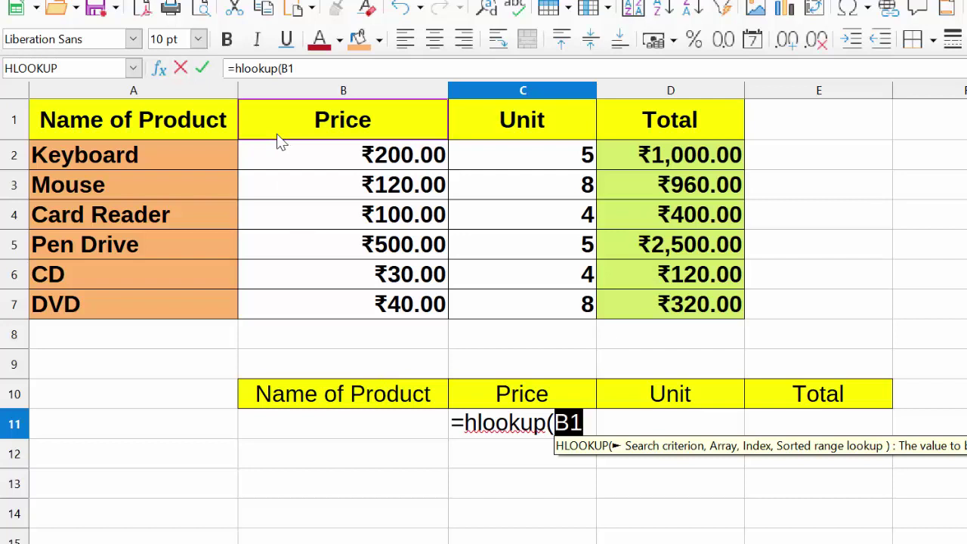
type(",")
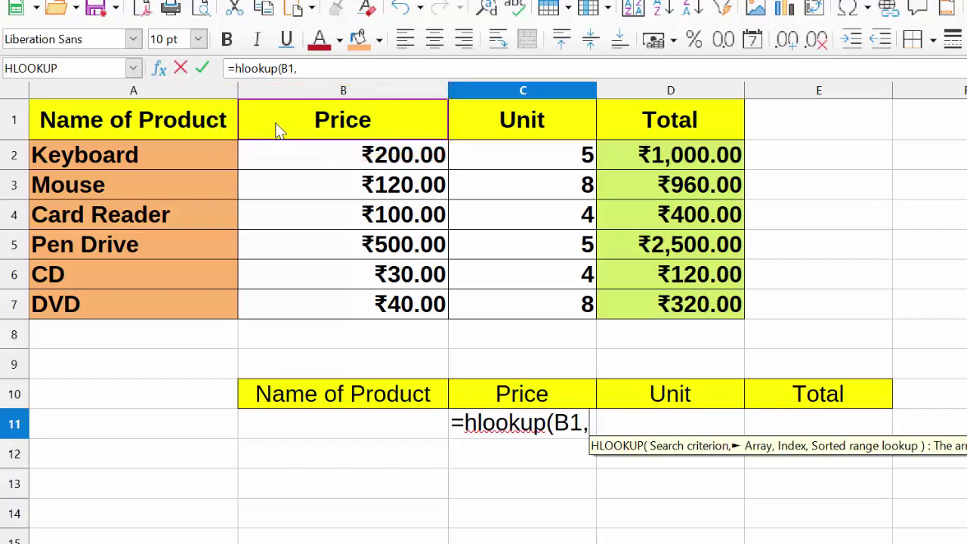
left_click(277, 130)
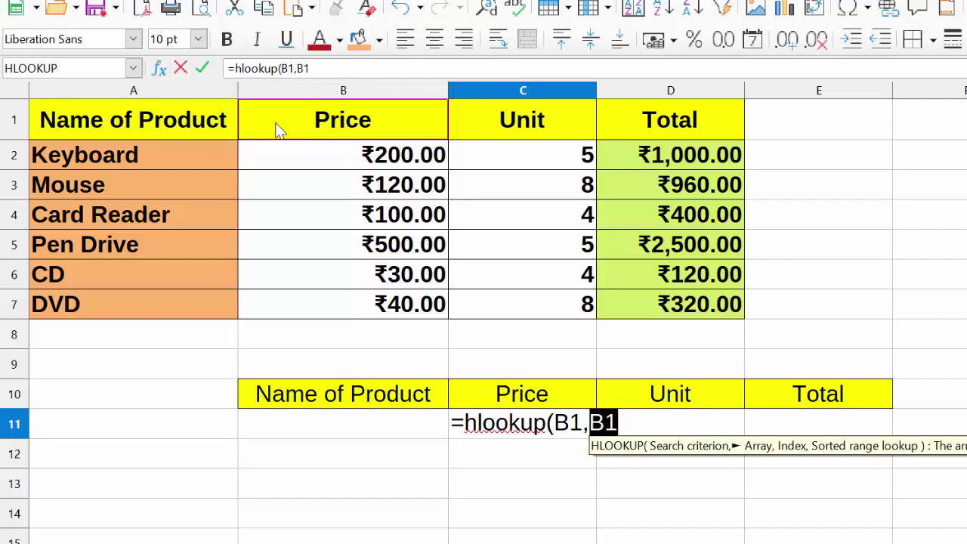
mouse_move(308, 125)
left_mouse_down()
mouse_move(518, 319)
mouse_move(707, 310)
left_mouse_up()
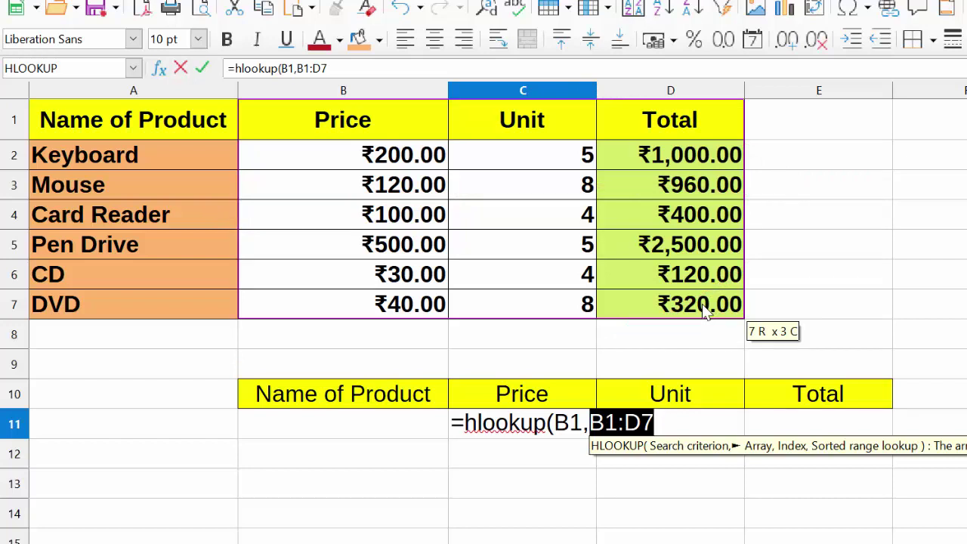
type(",")
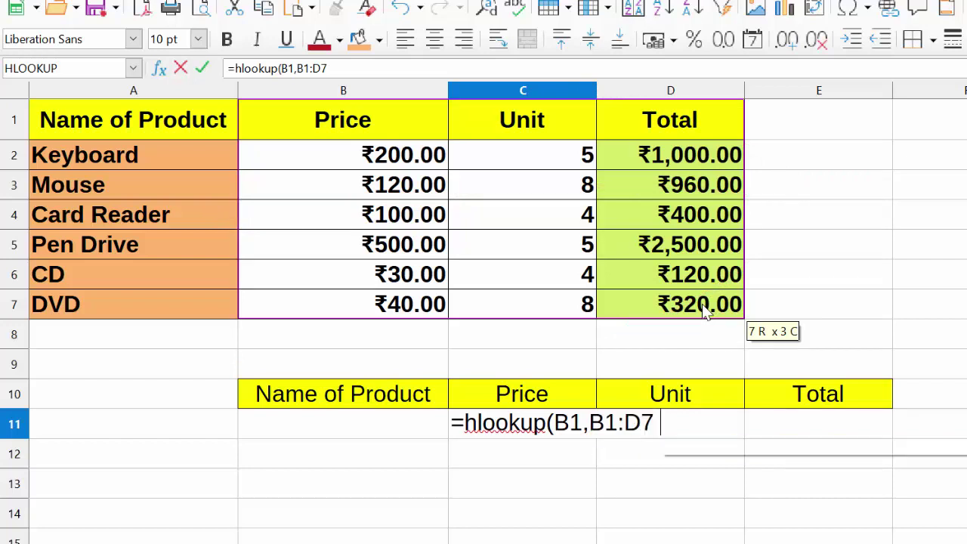
type(",")
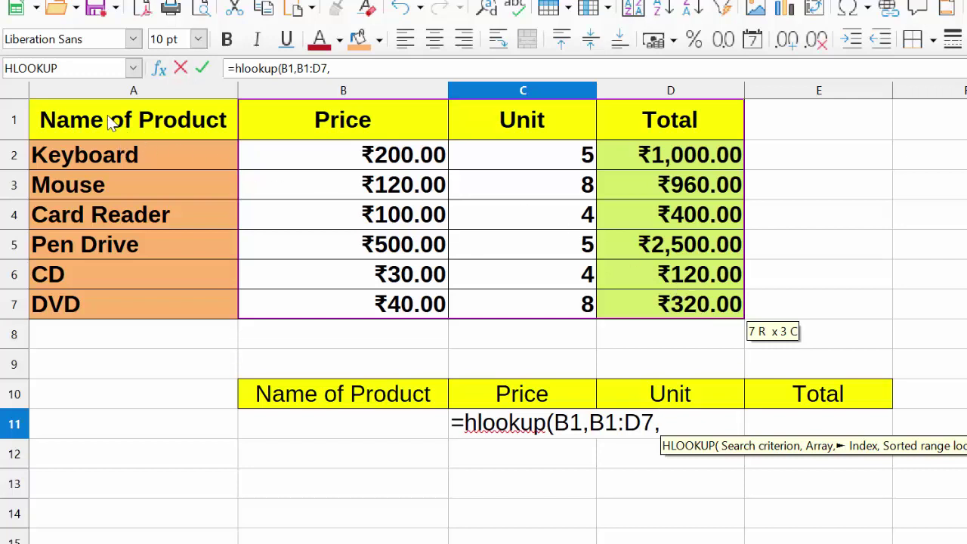
left_click_drag(178, 99, 97, 78)
type("4")
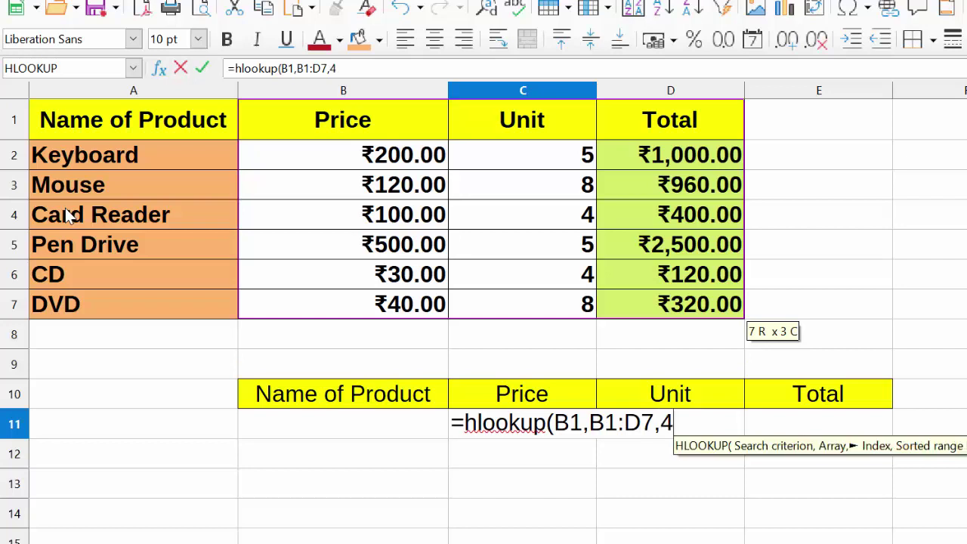
type(",0")
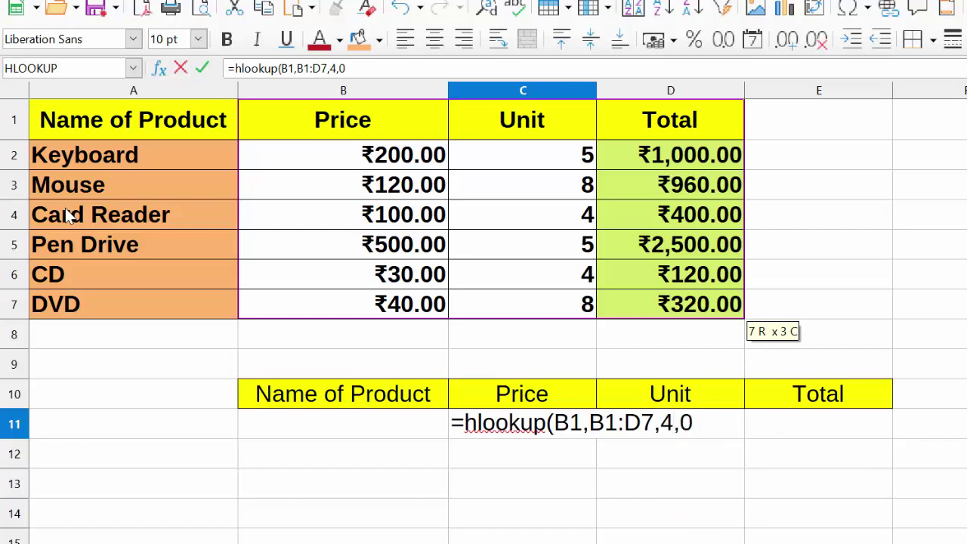
type(")")
key("Return")
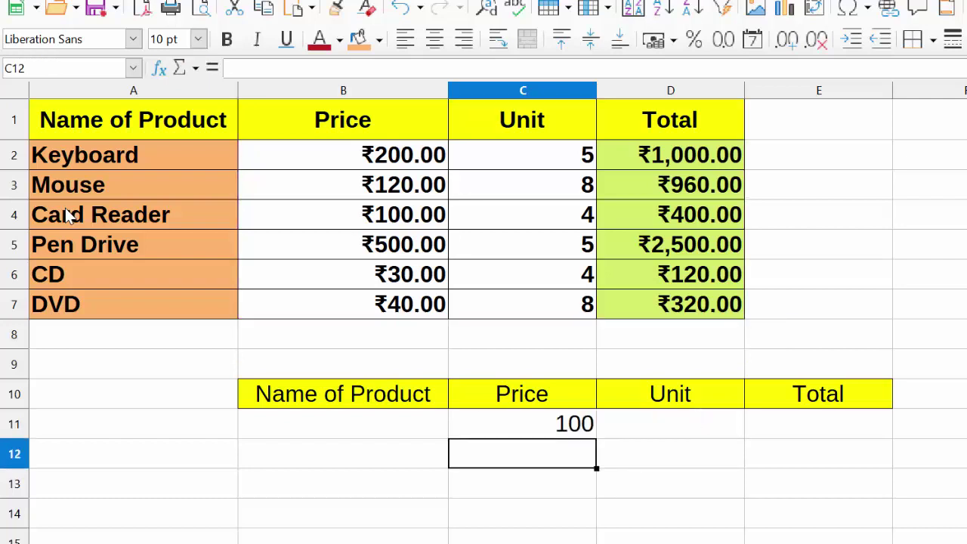
left_click(553, 423)
left_click(377, 215)
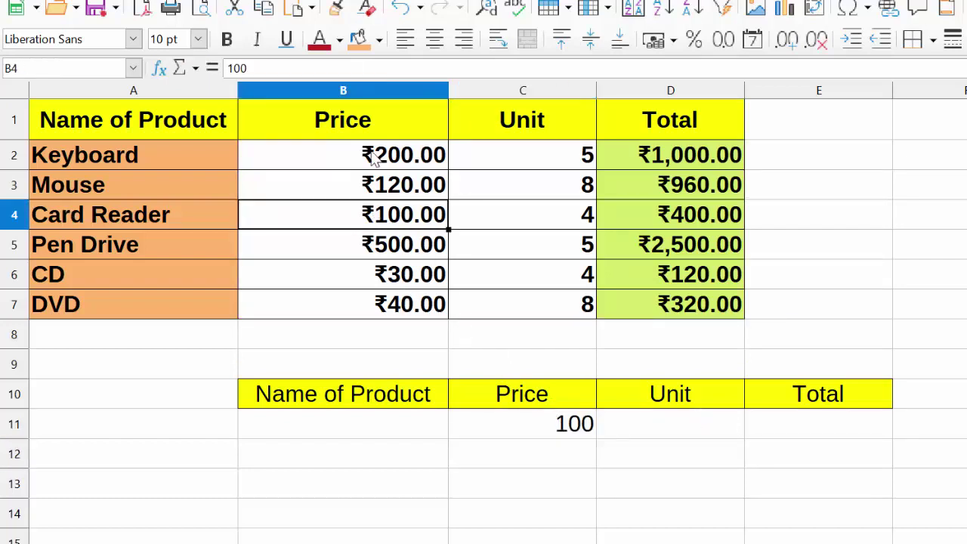
left_click(358, 38)
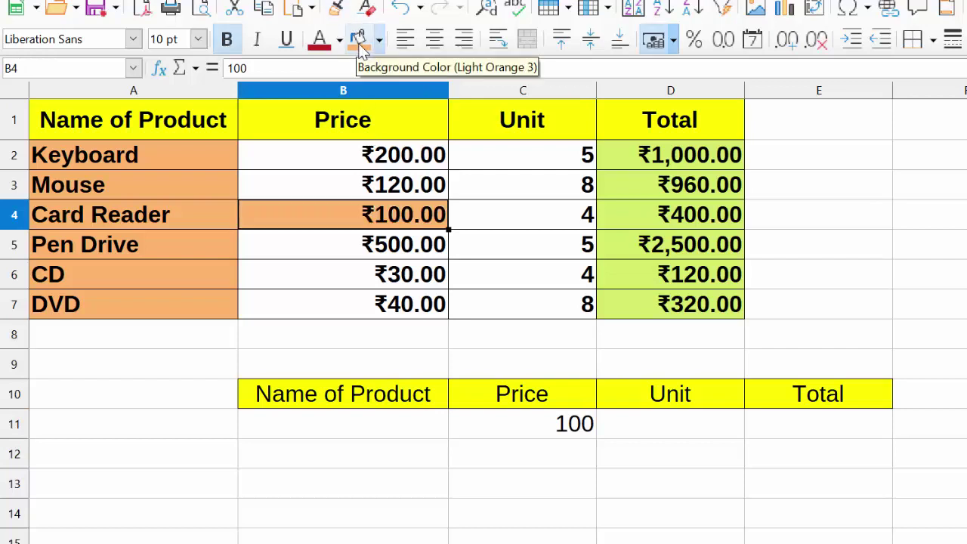
left_click(429, 467)
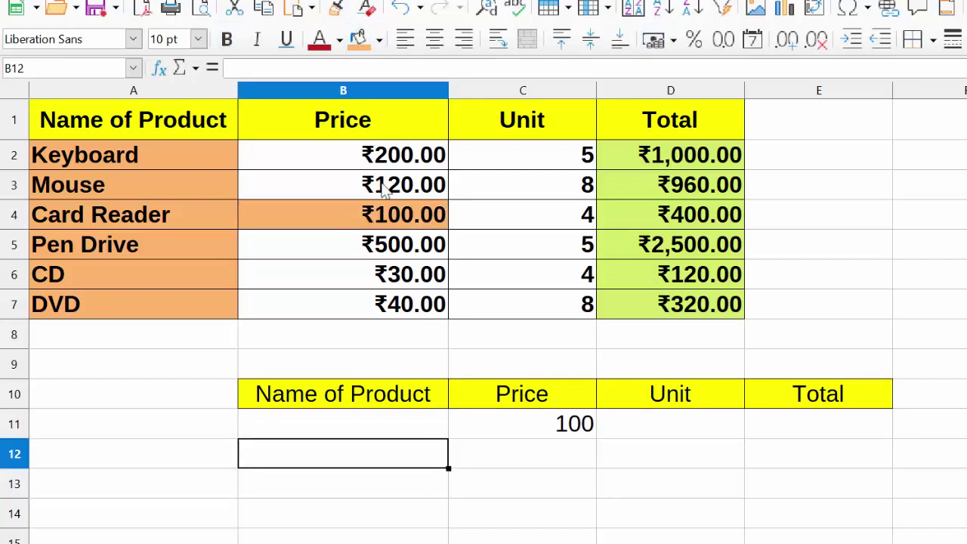
left_click(332, 213)
left_click_drag(330, 204, 524, 400)
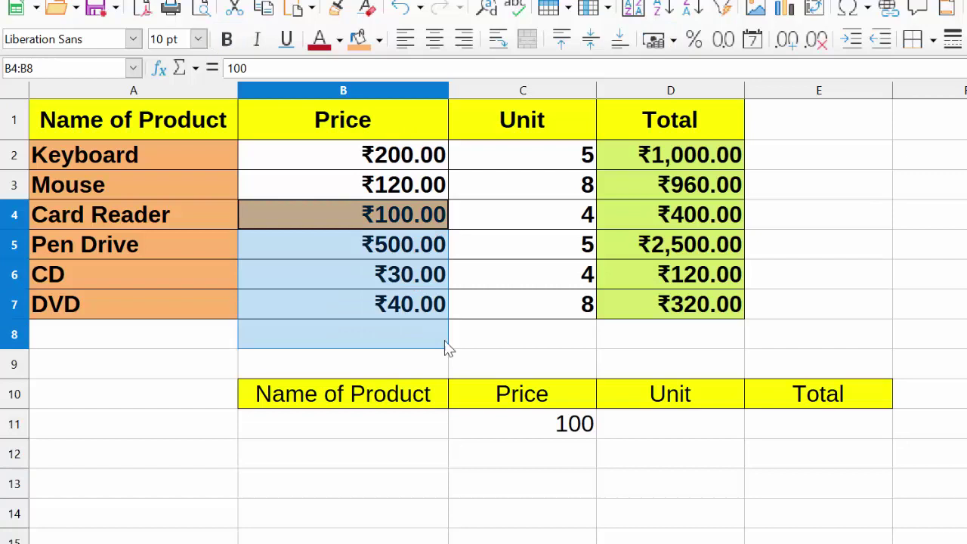
left_click(532, 420)
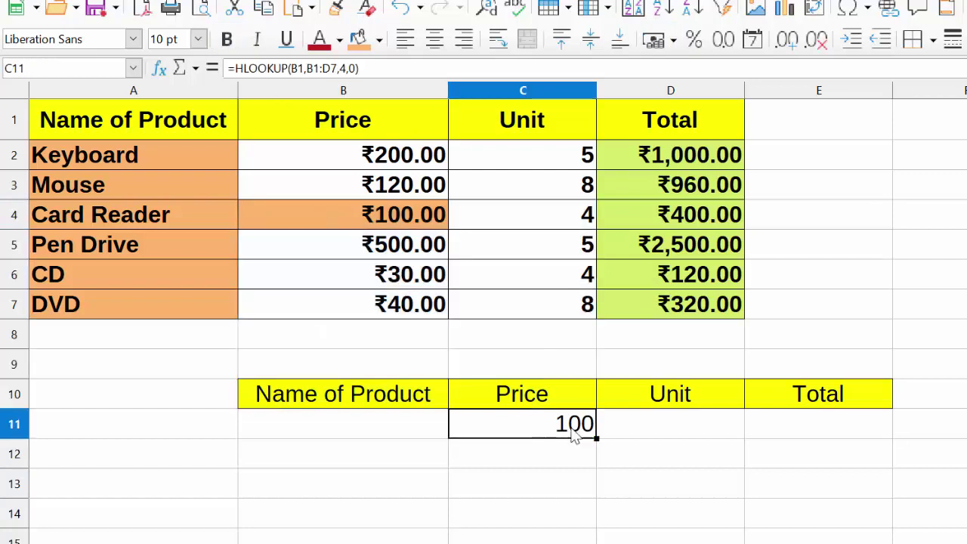
key("Tab")
key("Tab")
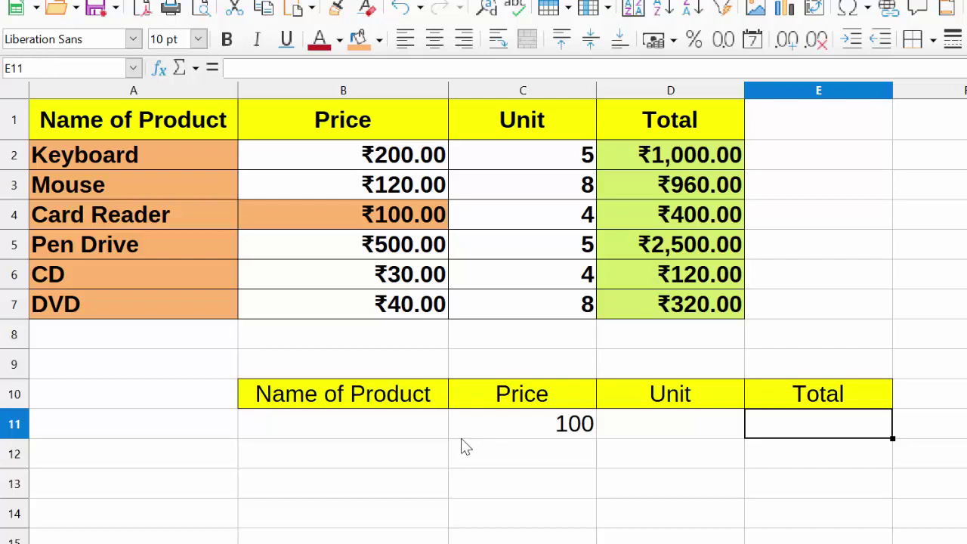
- Enter =hlookup(A1,A1:D7,2,0) in B11 so it shows Keyboard under Name of Product
left_click(360, 437)
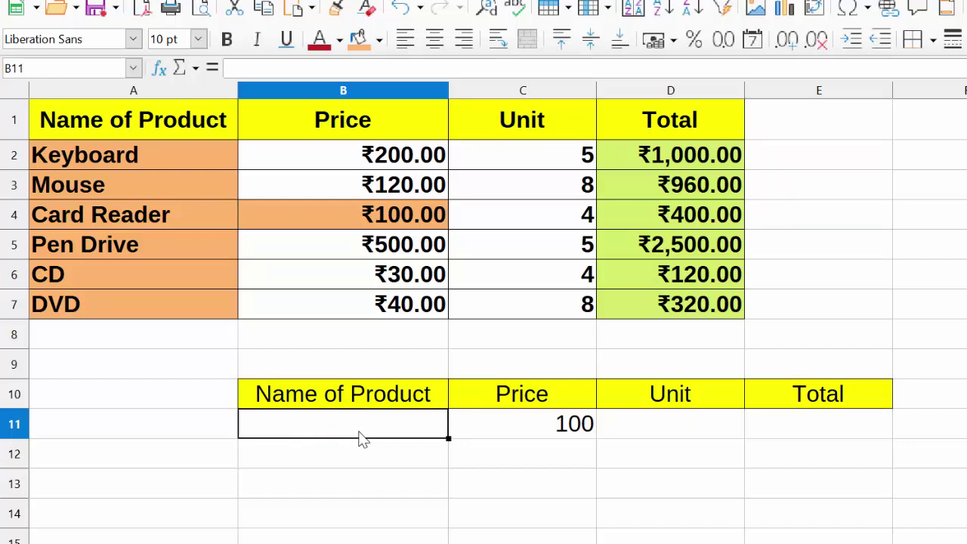
double_click(359, 436)
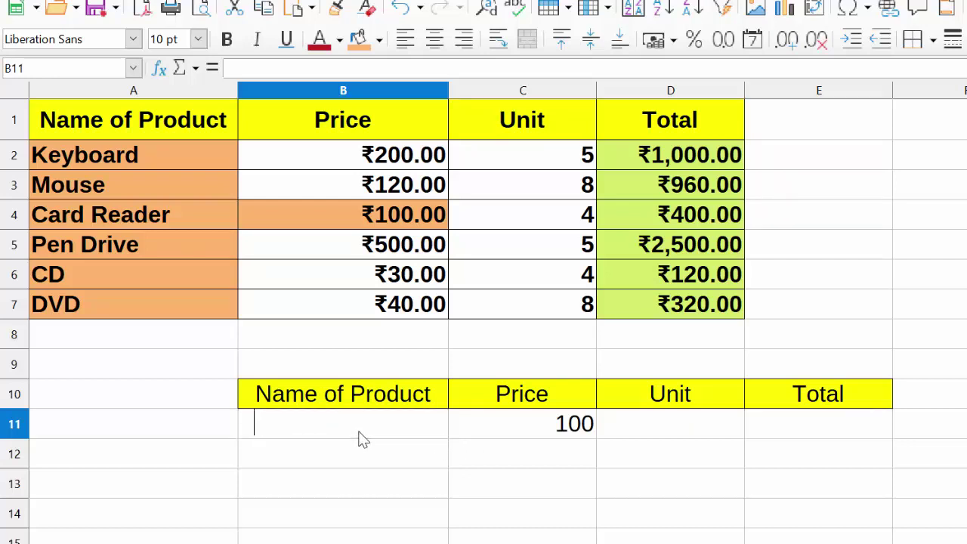
type("=")
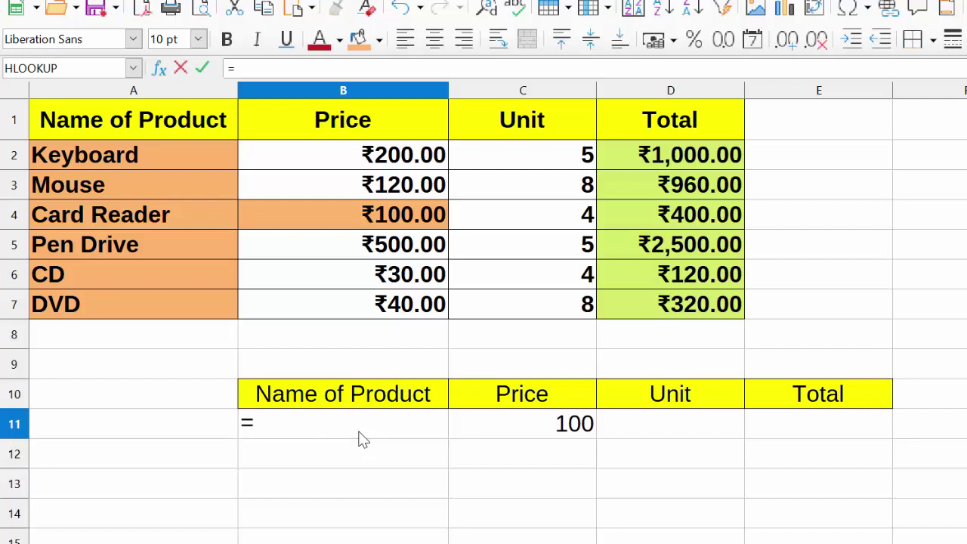
type("hl")
type("ookup")
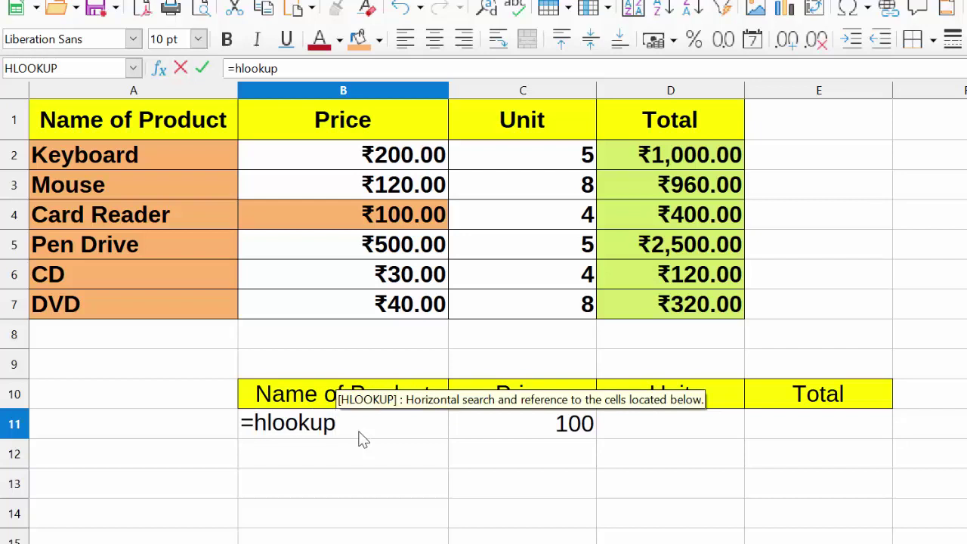
type("(")
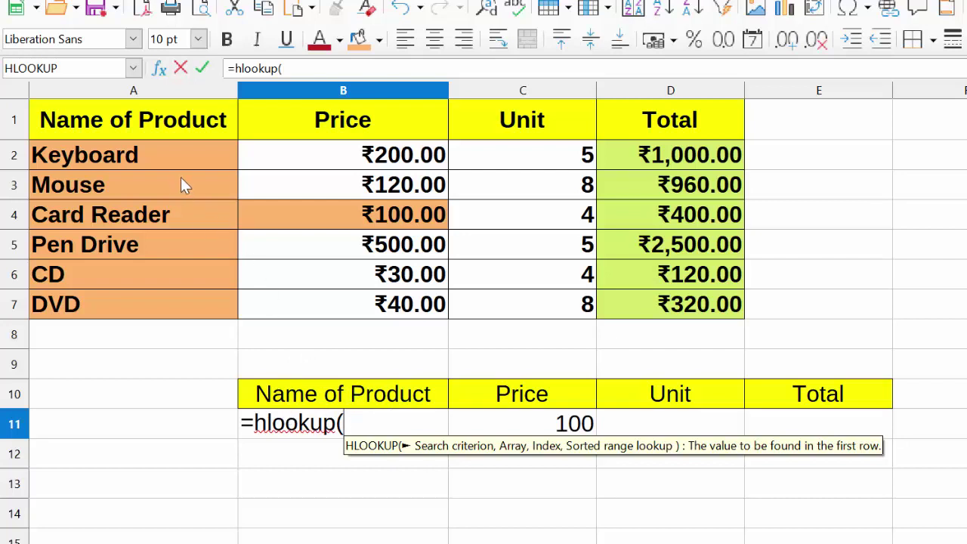
left_click(147, 119)
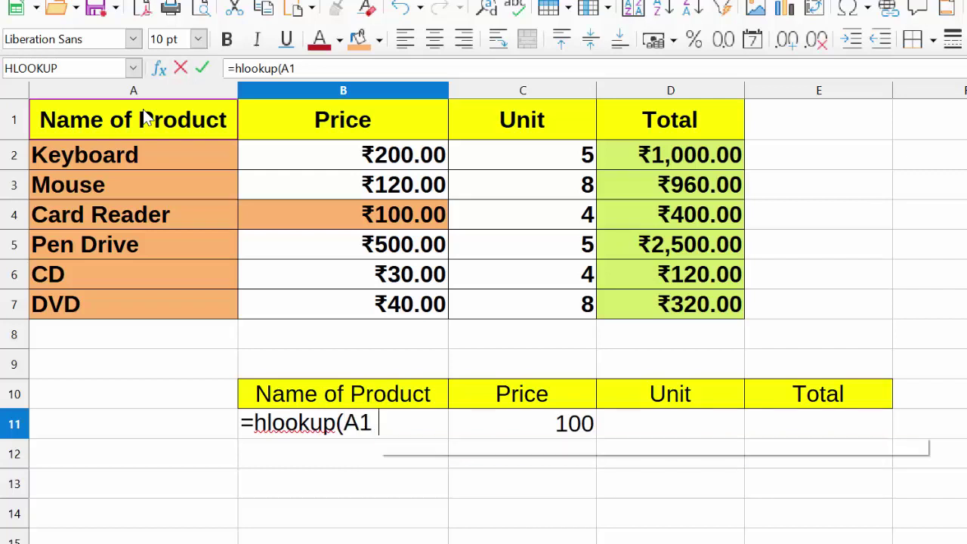
type(",")
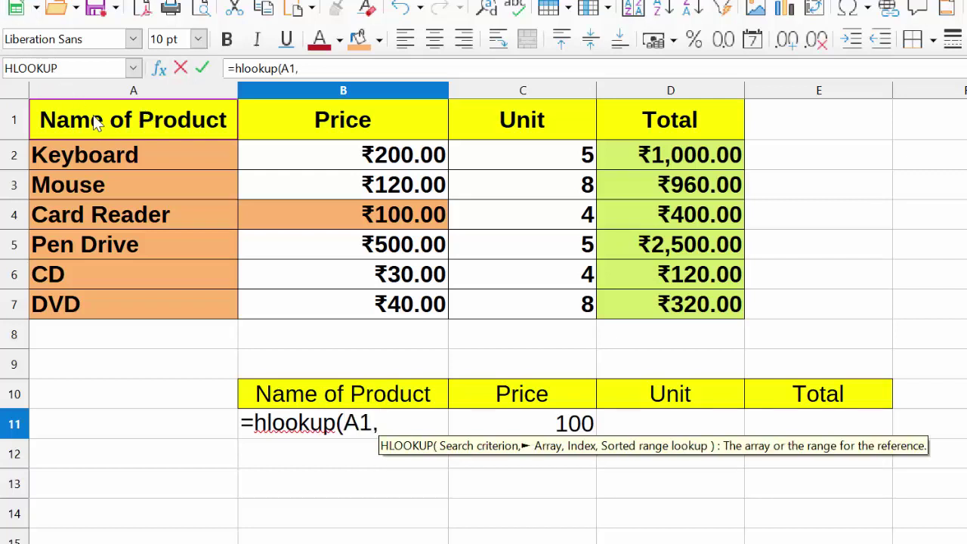
left_click(98, 117)
mouse_move(168, 154)
left_mouse_down()
mouse_move(611, 325)
mouse_move(714, 312)
left_mouse_up()
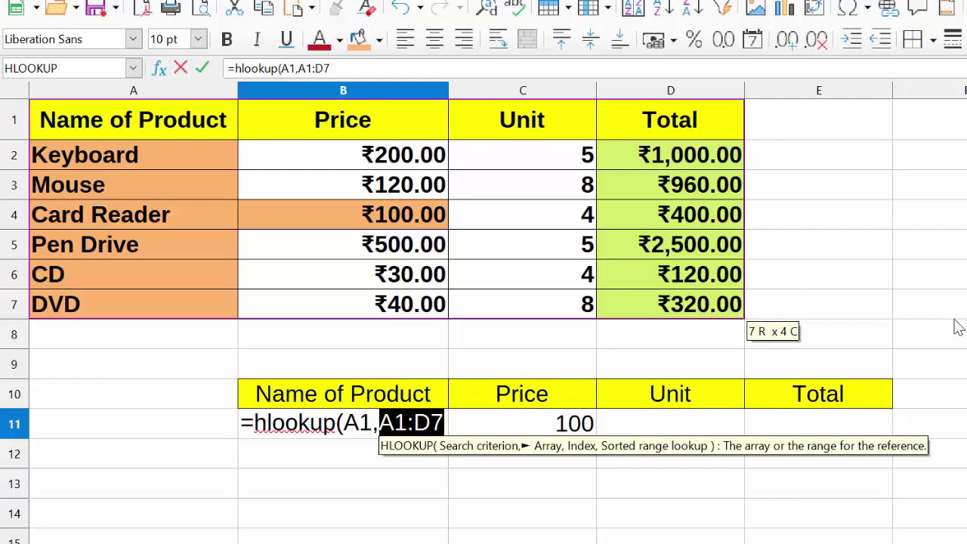
type(",")
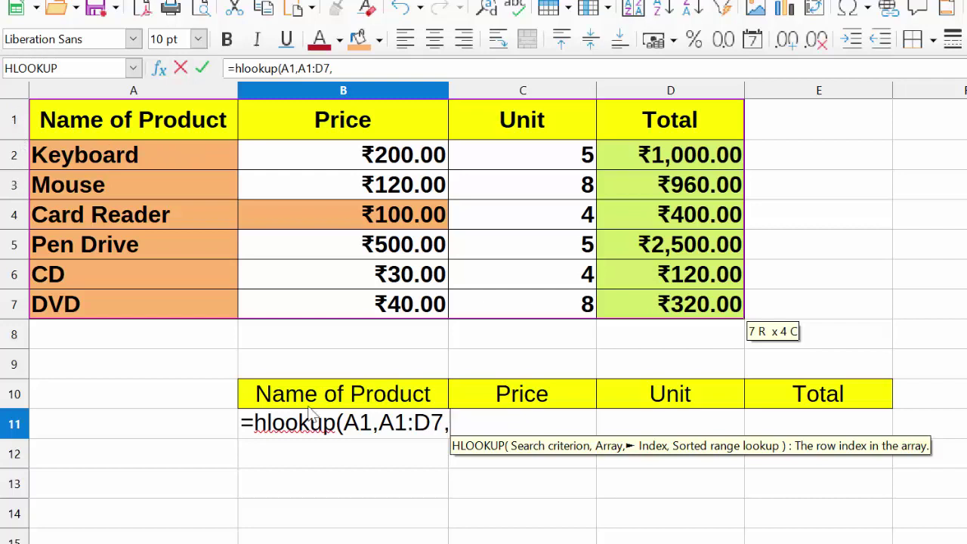
type("2")
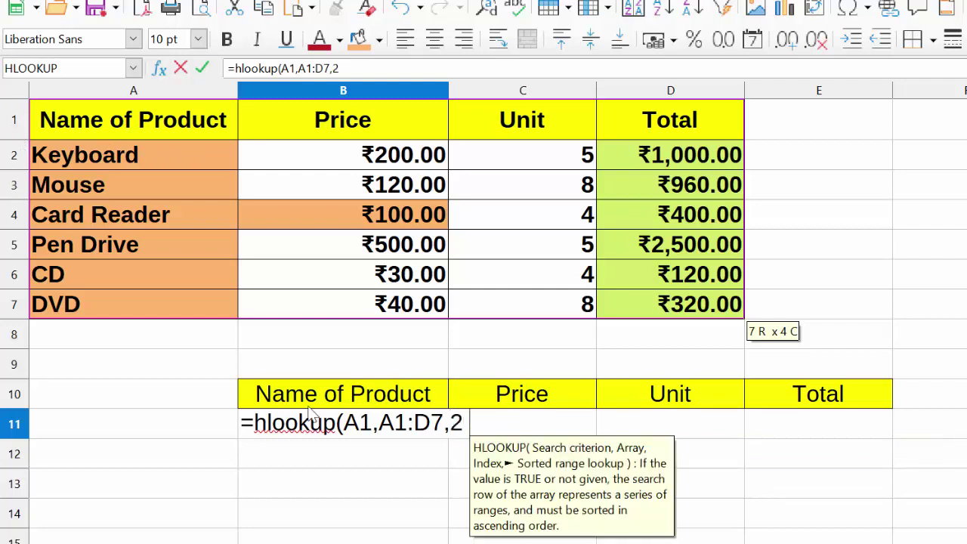
type(",0")
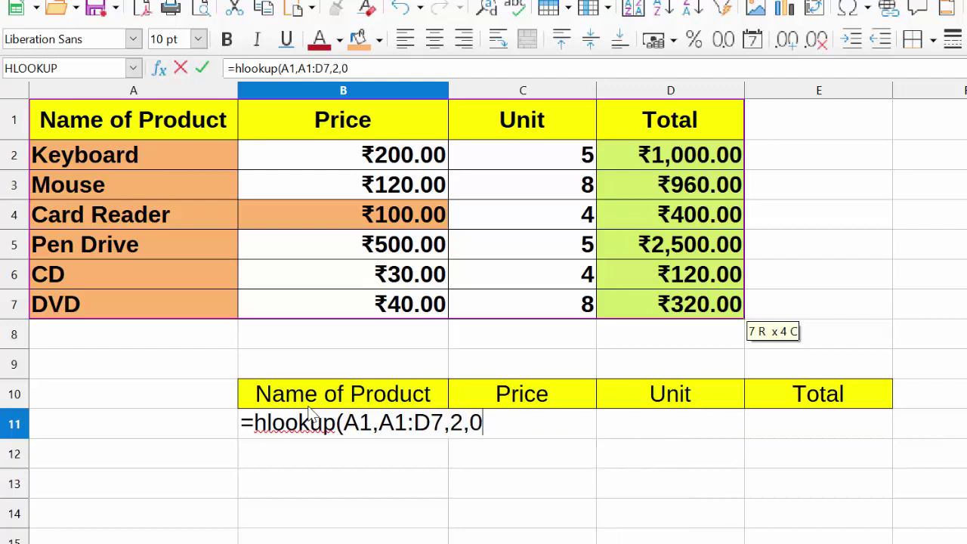
type(")")
key("Return")
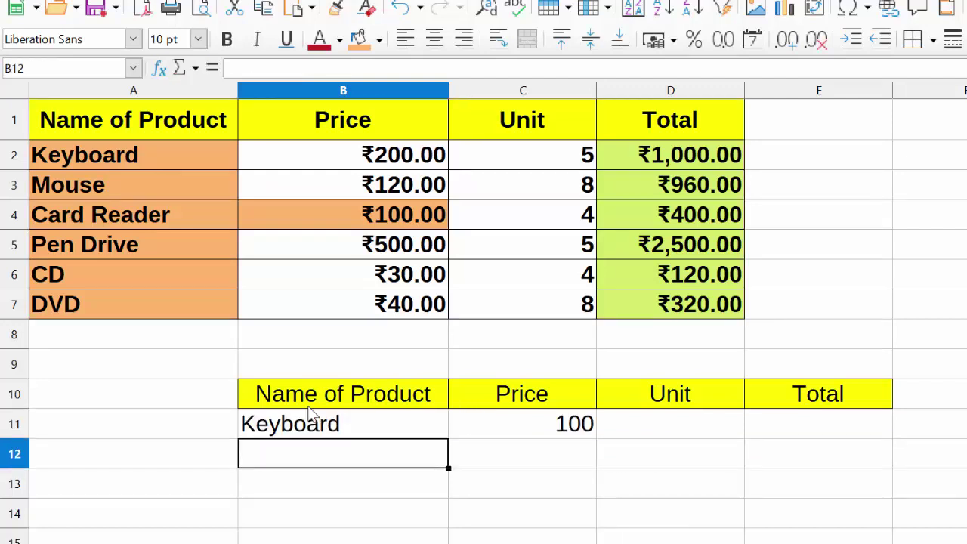
- Fill the B11 formula across to E11, then down through row 16 to DVD
left_click(343, 424)
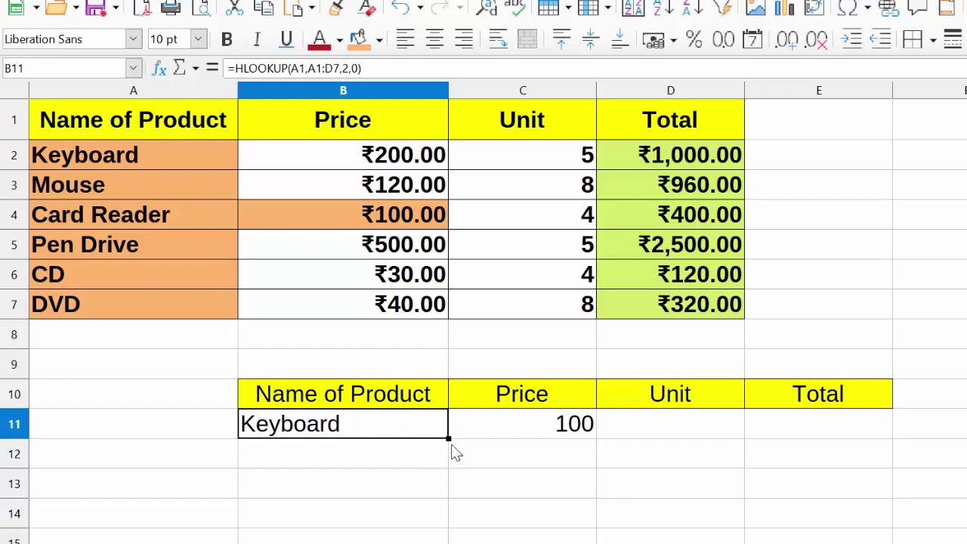
left_click_drag(446, 438, 840, 424)
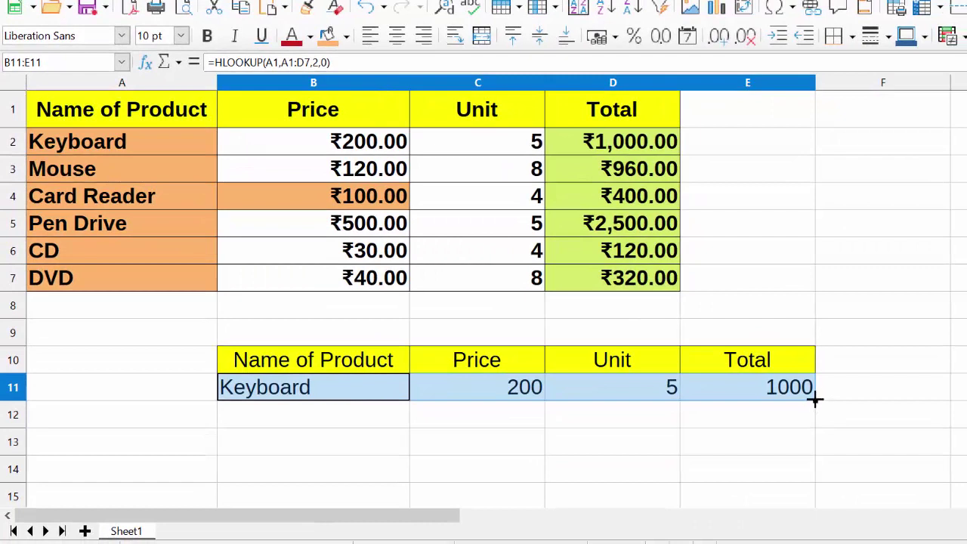
left_click_drag(815, 400, 814, 481)
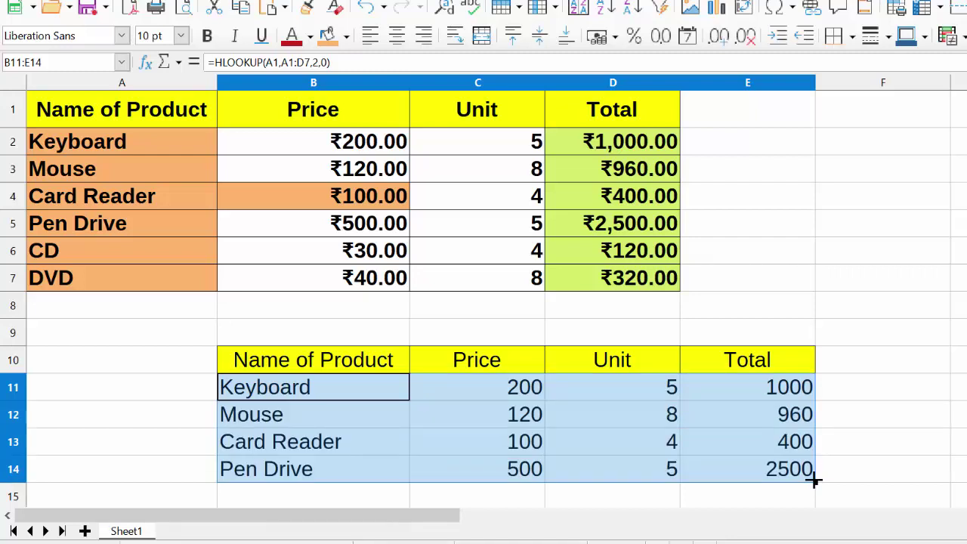
scroll(812, 481, "down", 1)
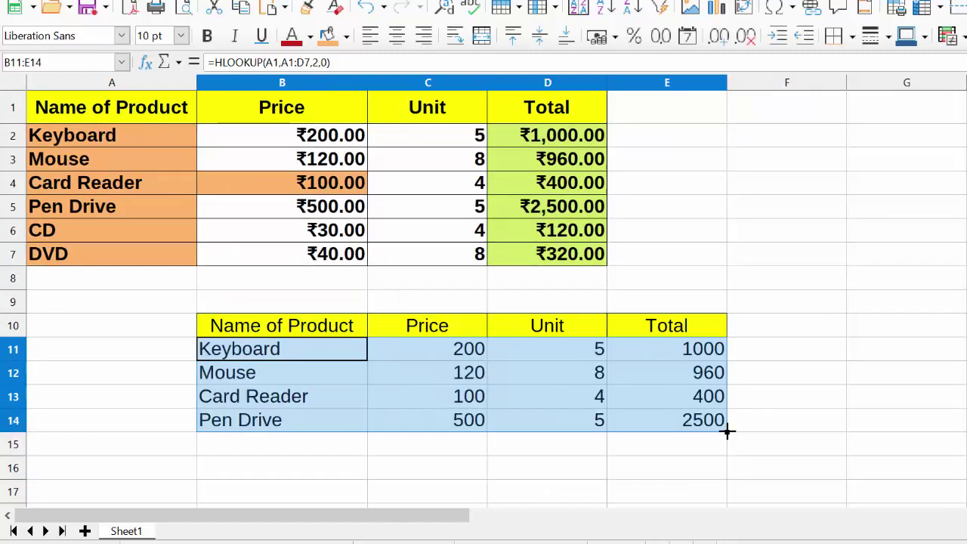
left_click_drag(727, 432, 741, 479)
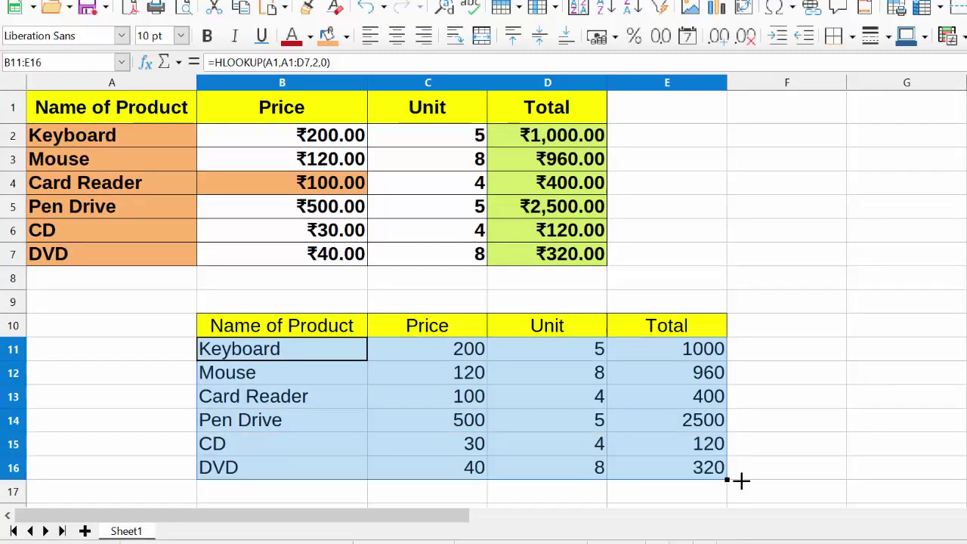